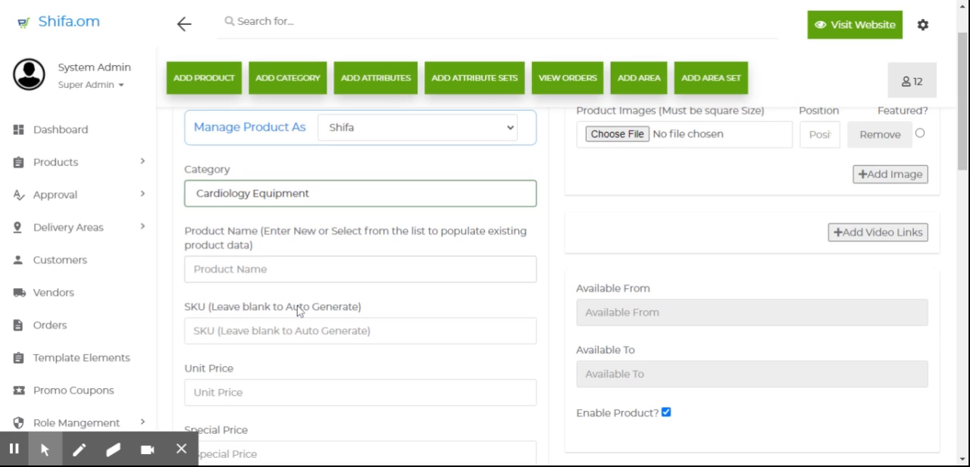
# Step: Paste the product name Omron HEM 7124-IN BP Monitor into the new product form
pyautogui.write('Omron HEM 7124-IN BP Monitor')
pyautogui.click(194, 331)
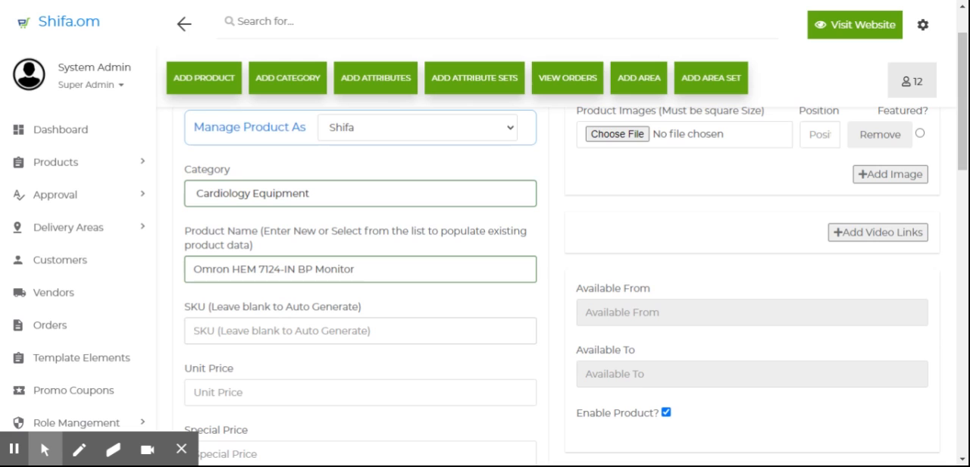
pyautogui.scroll(-1, 561, 288)
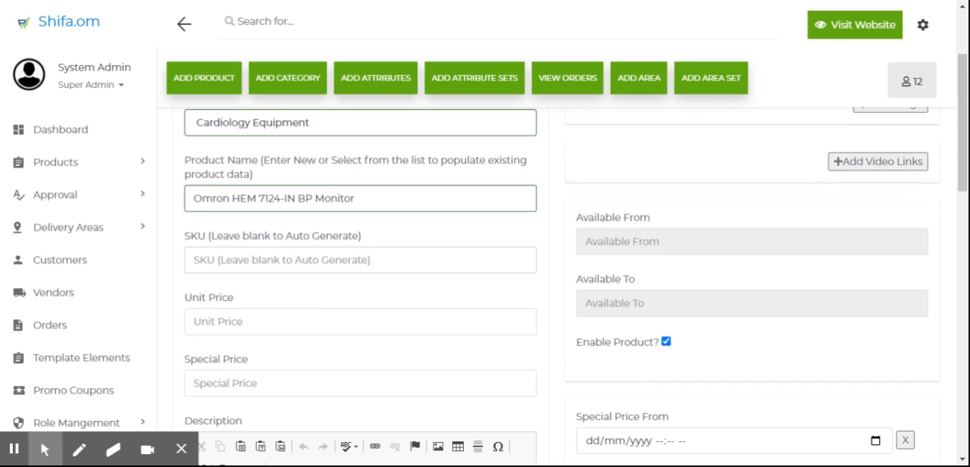
# Step: Set the unit price to 50
pyautogui.click(235, 322)
pyautogui.write('1')
pyautogui.press('BackSpace')
pyautogui.write('50')
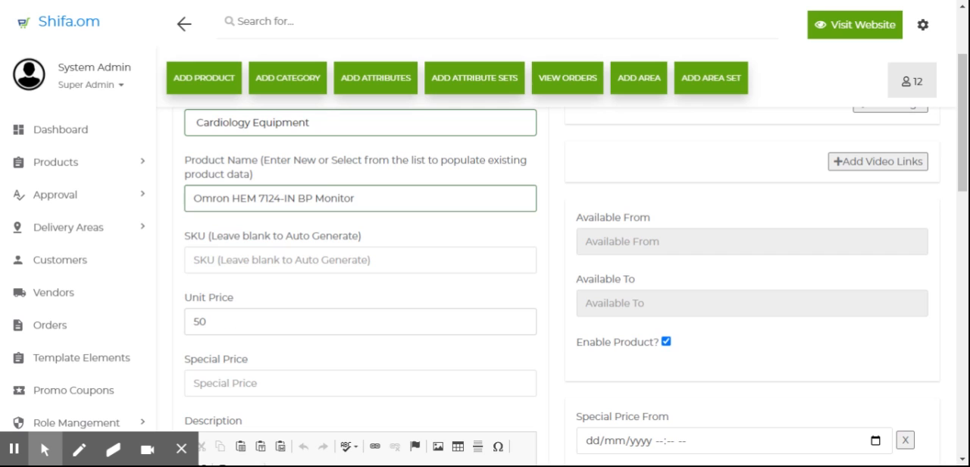
# Step: Set the special price to 40
pyautogui.scroll(-2, 263, 280)
pyautogui.press('Tab')
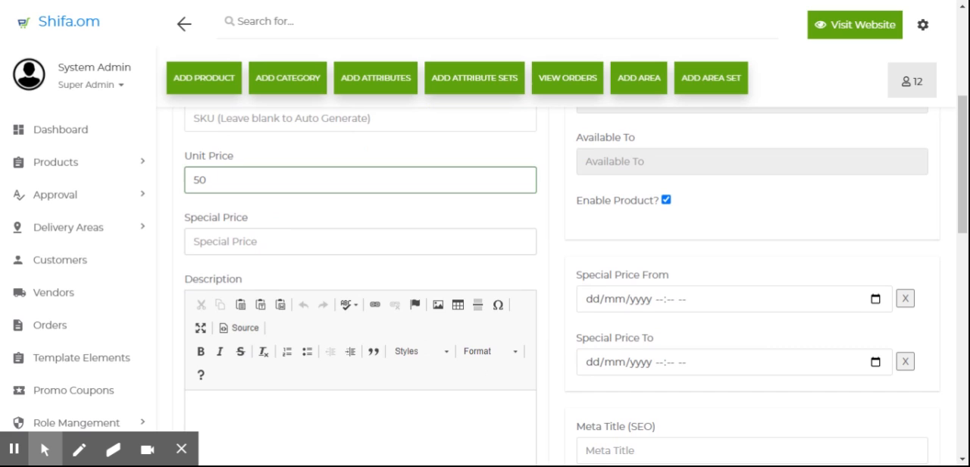
pyautogui.write('40')
# Step: Paste the product description with directions for use and safety information into the Description editor
pyautogui.scroll(-1, 255, 327)
pyautogui.click(234, 349)
pyautogui.scroll(-3, 234, 349)
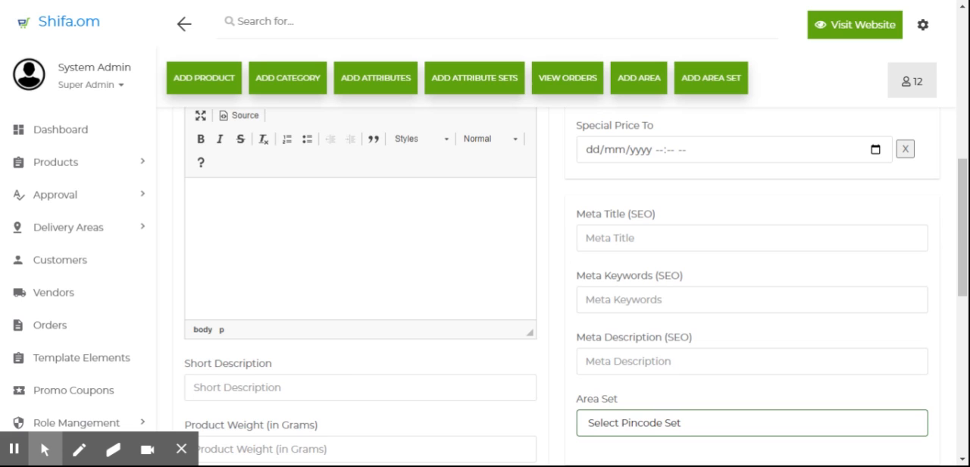
pyautogui.click(249, 248)
pyautogui.hotkey('ctrl', 'v')
pyautogui.scroll(6, 250, 249)
pyautogui.scroll(-6, 249, 249)
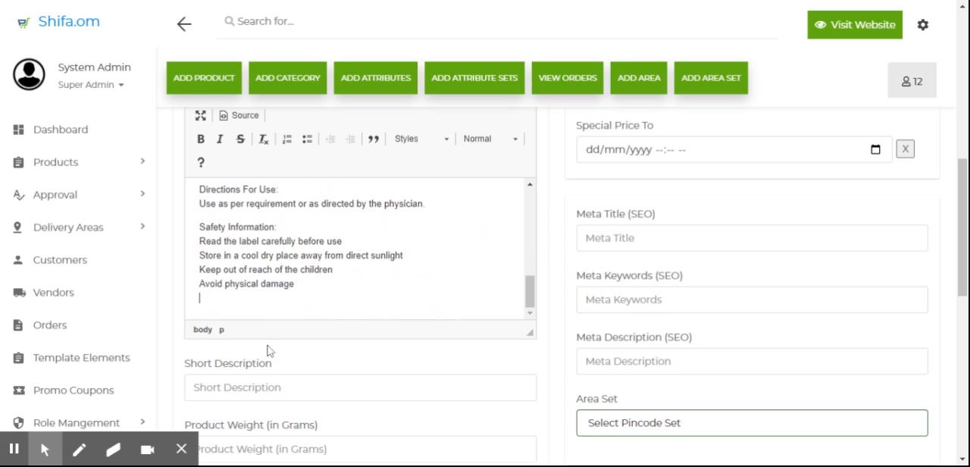
pyautogui.scroll(-2, 268, 350)
# Step: Paste the short description beginning 'Omron HEM-7124-IN BP Monitor is designed to track the blood pressure'
pyautogui.click(256, 246)
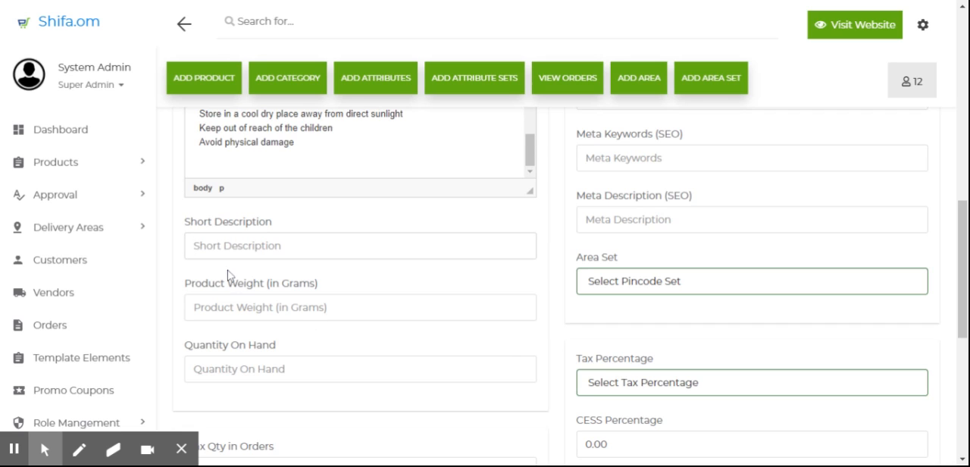
pyautogui.hotkey('ctrl', 'v')
pyautogui.moveTo(274, 246); pyautogui.dragTo(48, 261)
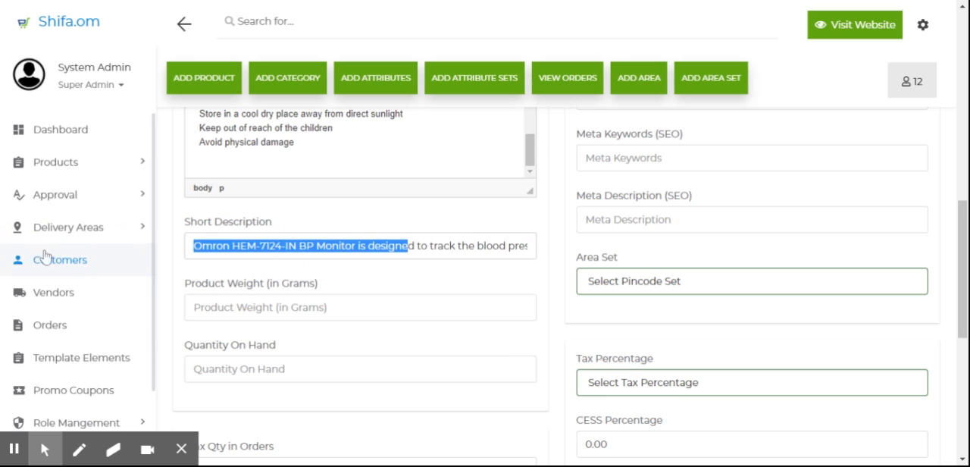
# Step: Set the product weight to 0 grams and the quantity on hand to 100
pyautogui.click(256, 307)
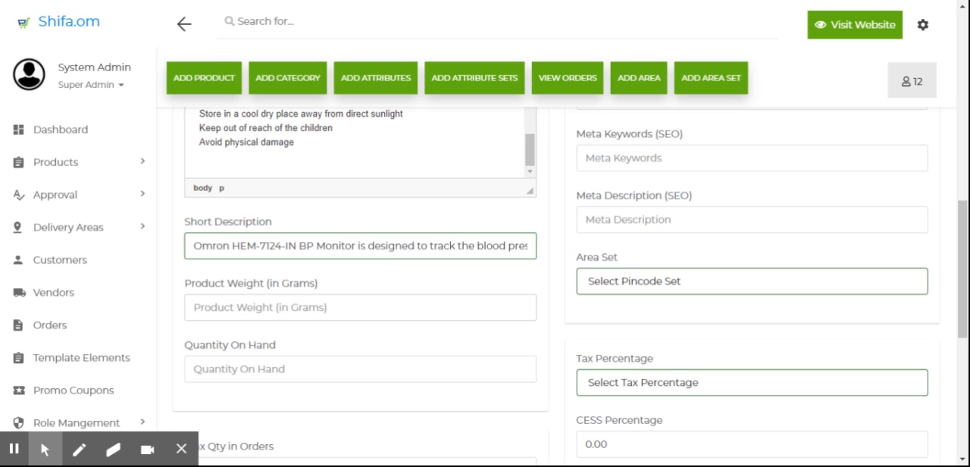
pyautogui.write('0')
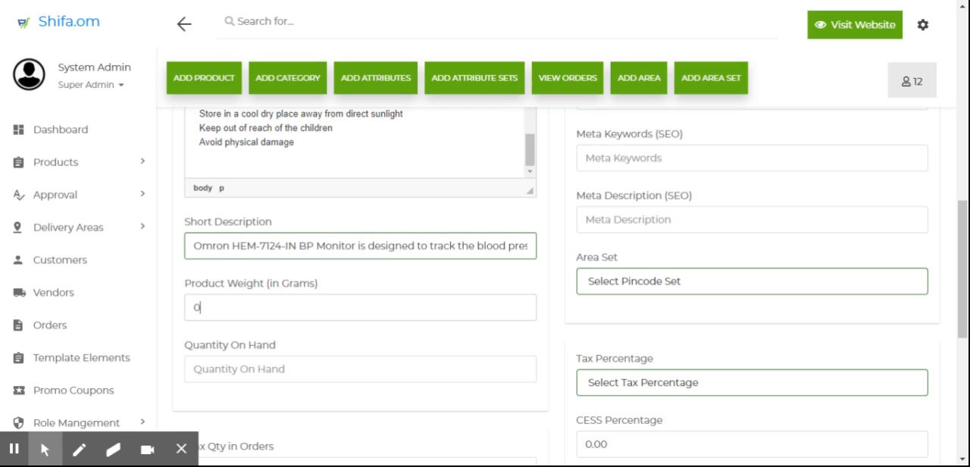
pyautogui.scroll(-1, 262, 372)
pyautogui.click(248, 299)
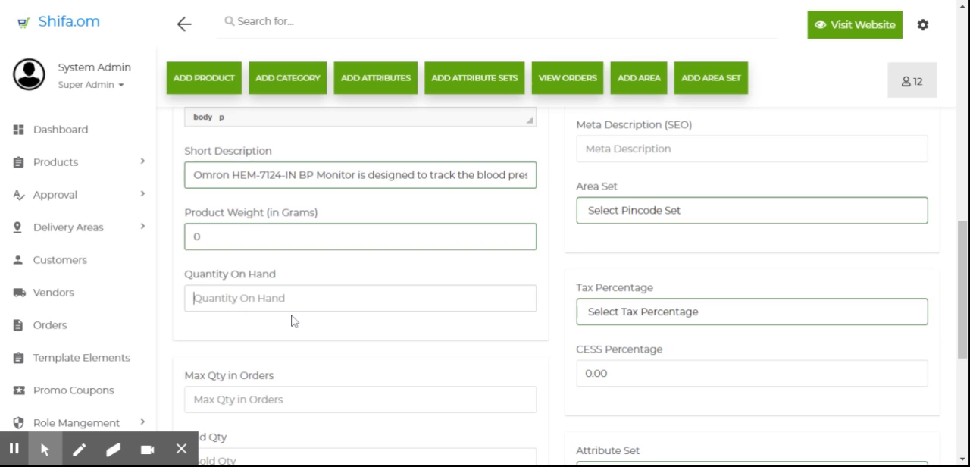
pyautogui.write('100')
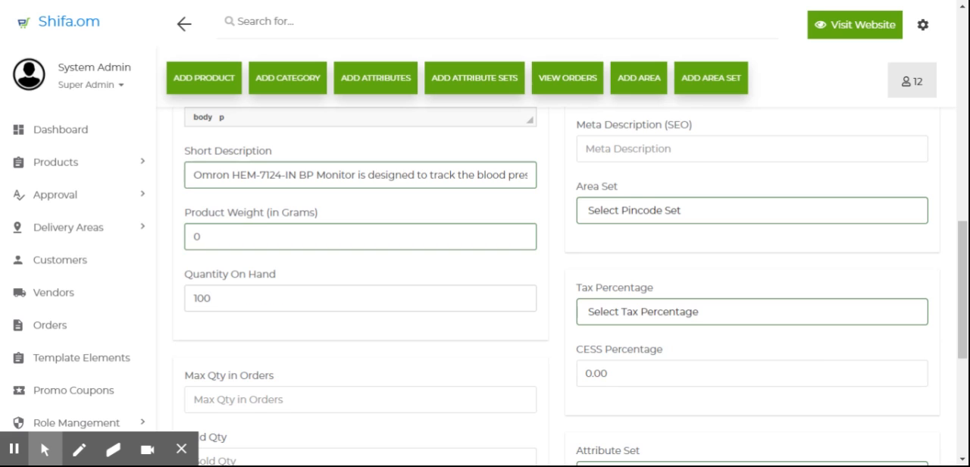
# Step: Set Max Qty in Orders to 0
pyautogui.scroll(-1, 290, 321)
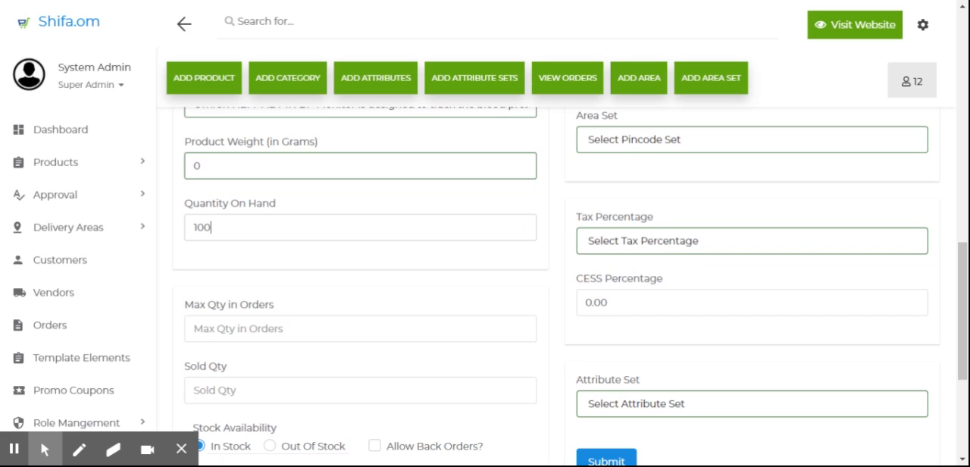
pyautogui.click(250, 328)
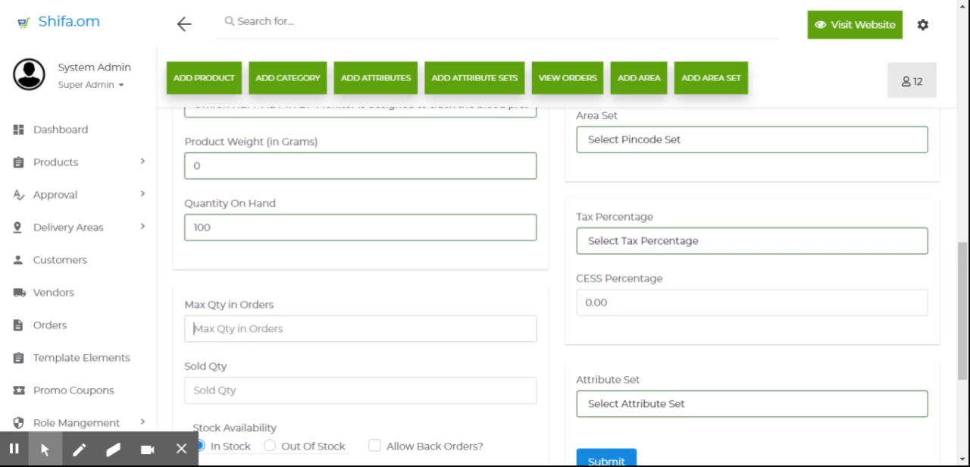
pyautogui.scroll(-1, 251, 329)
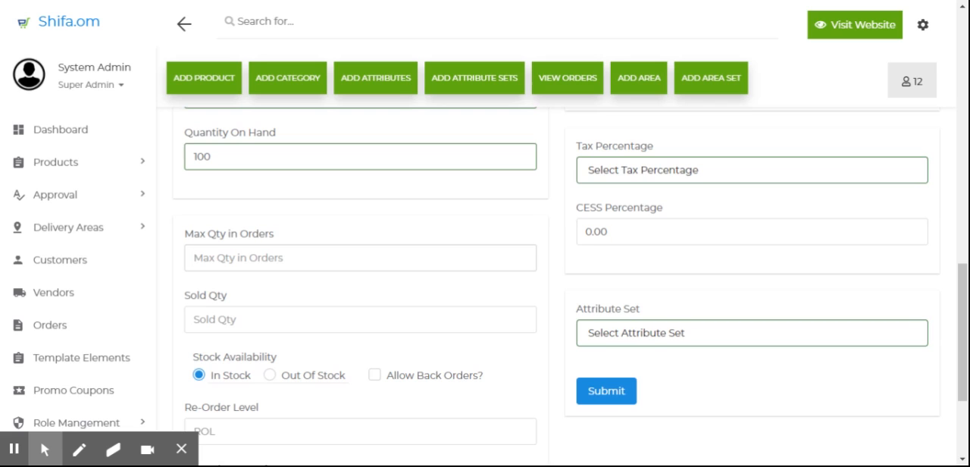
pyautogui.write('10')
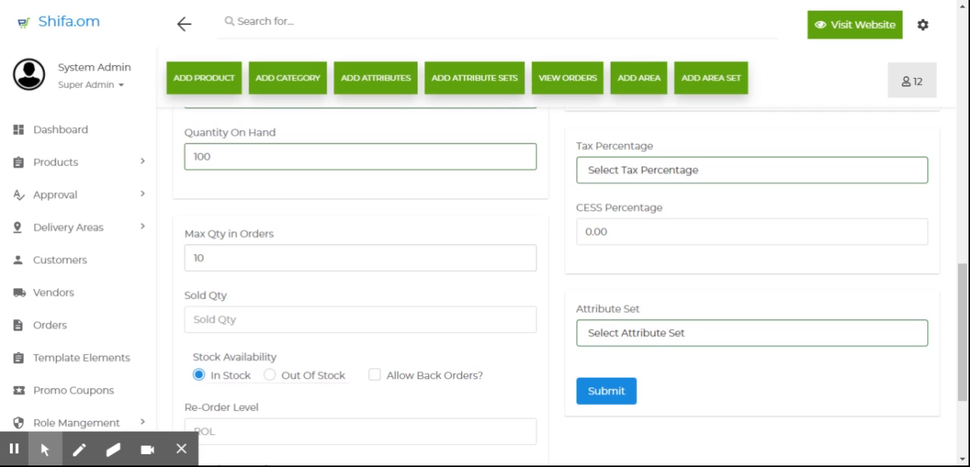
pyautogui.moveTo(217, 260); pyautogui.dragTo(171, 260)
pyautogui.write('0')
pyautogui.press('Tab')
# Step: Set Sold Qty to 0
pyautogui.scroll(-1, 570, 283)
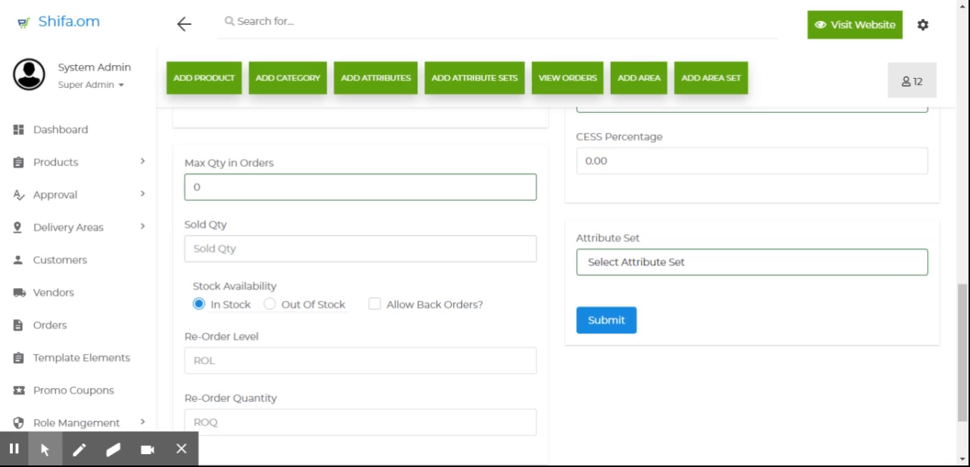
pyautogui.write('1000')
pyautogui.moveTo(206, 250); pyautogui.dragTo(186, 248)
pyautogui.write('0')
pyautogui.click(273, 308)
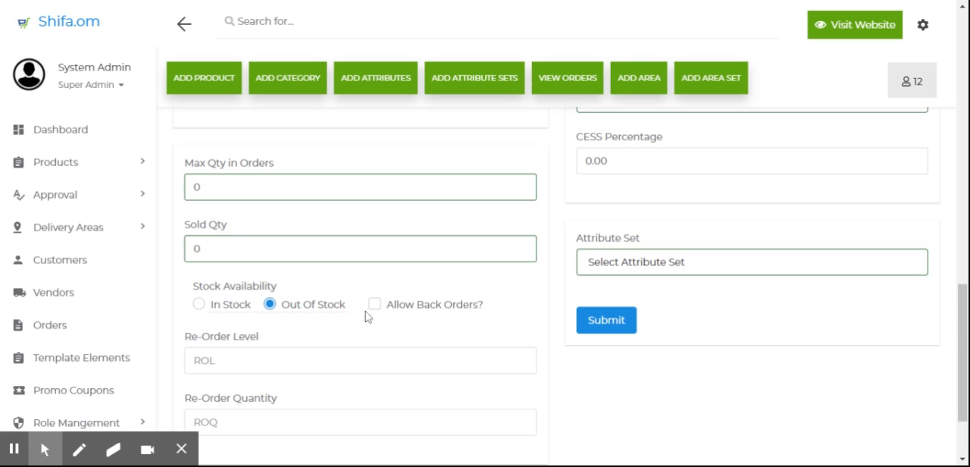
pyautogui.click(235, 309)
pyautogui.scroll(-1, 327, 344)
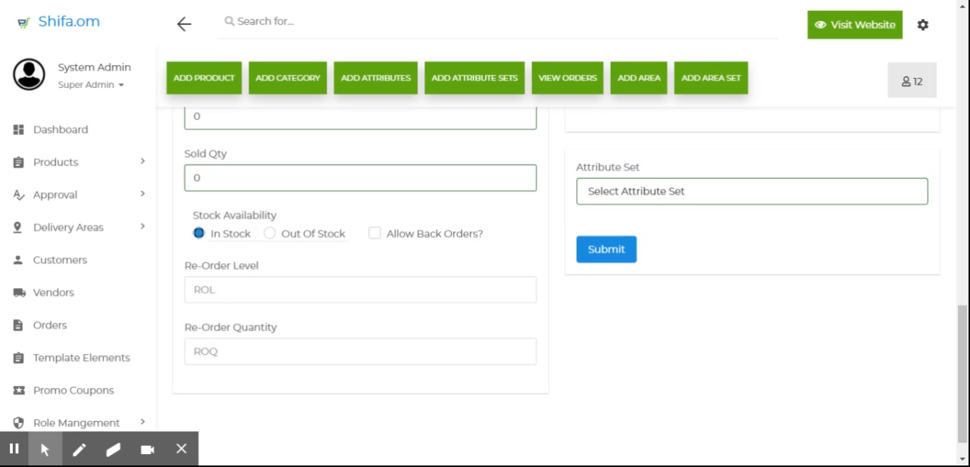
# Step: Upload the blood pressure monitor image as a product image and crop it in the Product Image dialog
pyautogui.scroll(15, 695, 328)
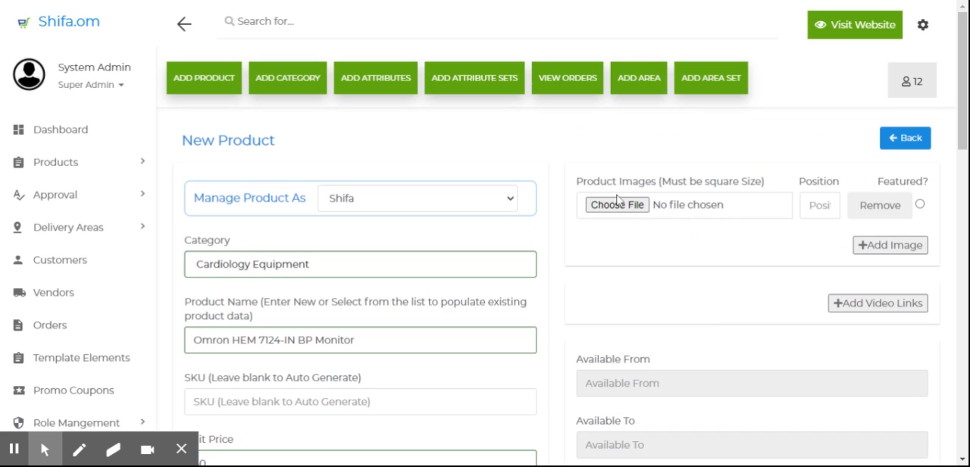
pyautogui.click(724, 216)
pyautogui.doubleClick(221, 88)
pyautogui.scroll(-2, 374, 135)
pyautogui.scroll(3, 361, 141)
pyautogui.scroll(-3, 361, 141)
pyautogui.scroll(1, 361, 141)
pyautogui.scroll(-1, 361, 141)
pyautogui.scroll(1, 360, 141)
pyautogui.scroll(-1, 360, 141)
pyautogui.scroll(3, 360, 141)
pyautogui.scroll(-3, 360, 142)
pyautogui.scroll(-1, 361, 141)
pyautogui.scroll(2, 361, 142)
pyautogui.scroll(-2, 361, 142)
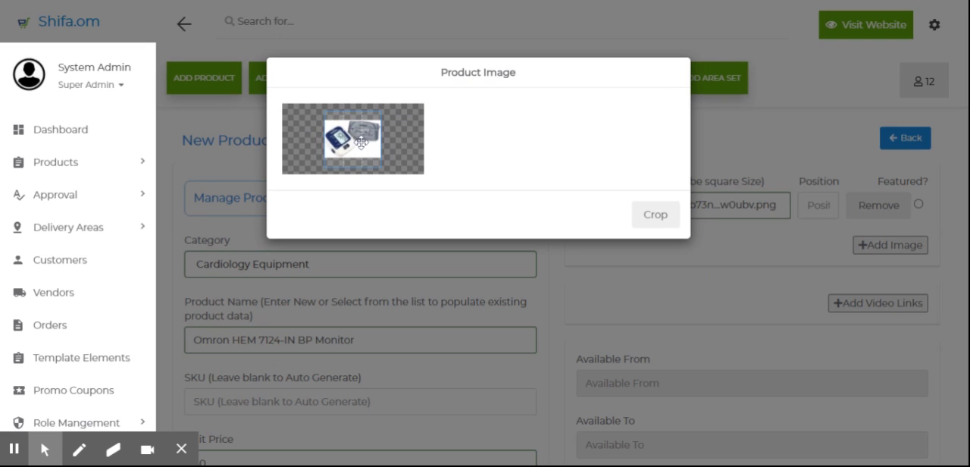
pyautogui.scroll(5, 367, 139)
pyautogui.moveTo(351, 144)
pyautogui.mouseDown()
pyautogui.moveTo(330, 141)
pyautogui.moveTo(334, 154)
pyautogui.moveTo(360, 144)
pyautogui.mouseUp()
pyautogui.scroll(-4, 363, 147)
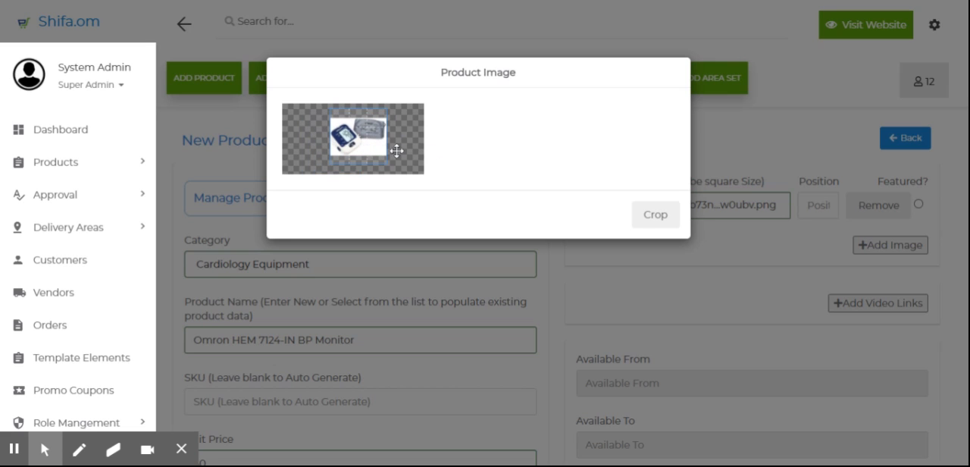
pyautogui.click(657, 215)
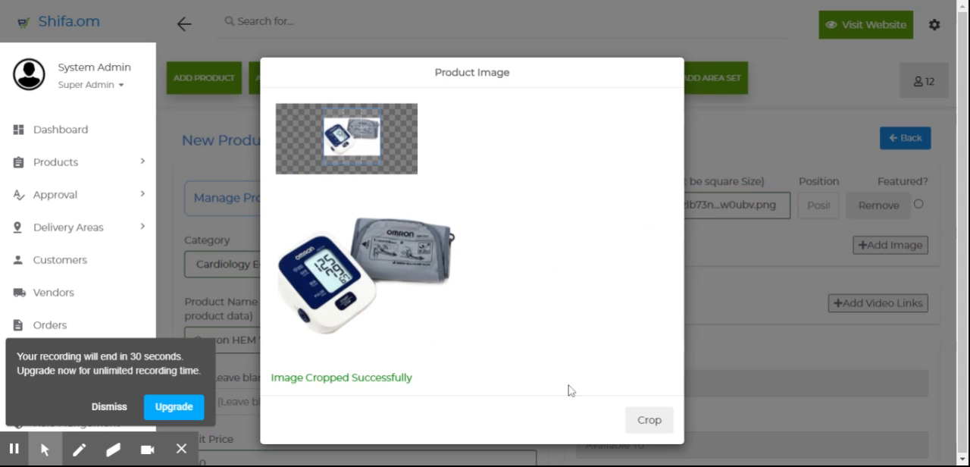
pyautogui.click(788, 348)
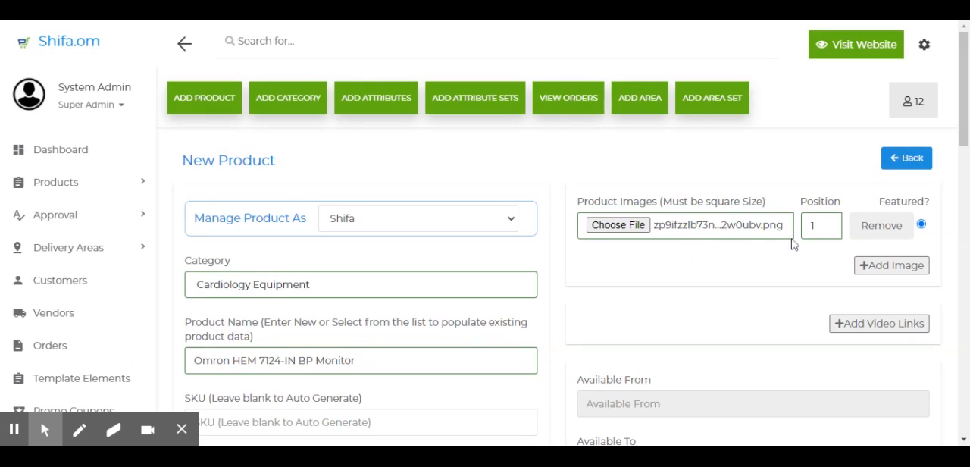
pyautogui.doubleClick(811, 226)
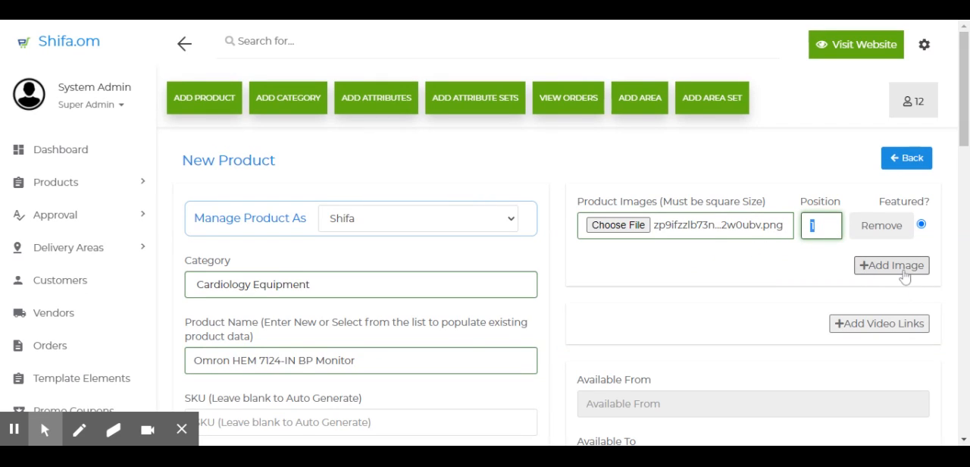
# Step: Add a second image row, remove it, and mark the first image as featured
pyautogui.click(901, 270)
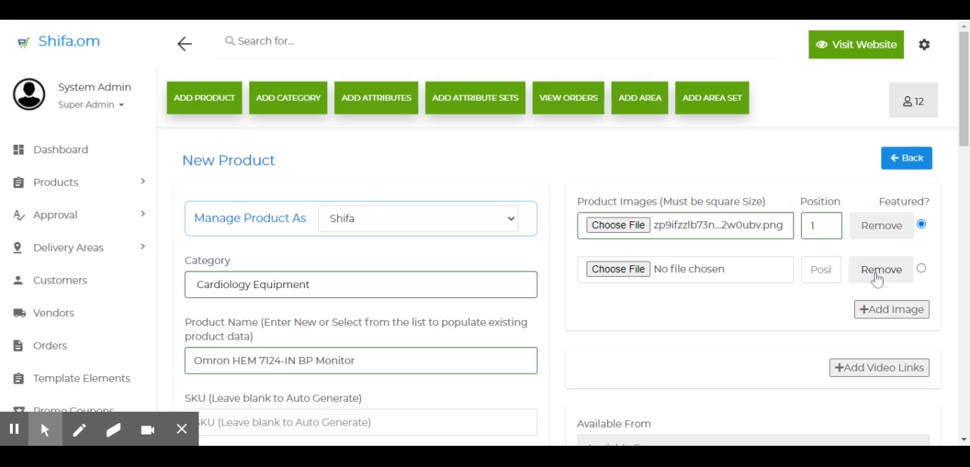
pyautogui.click(878, 271)
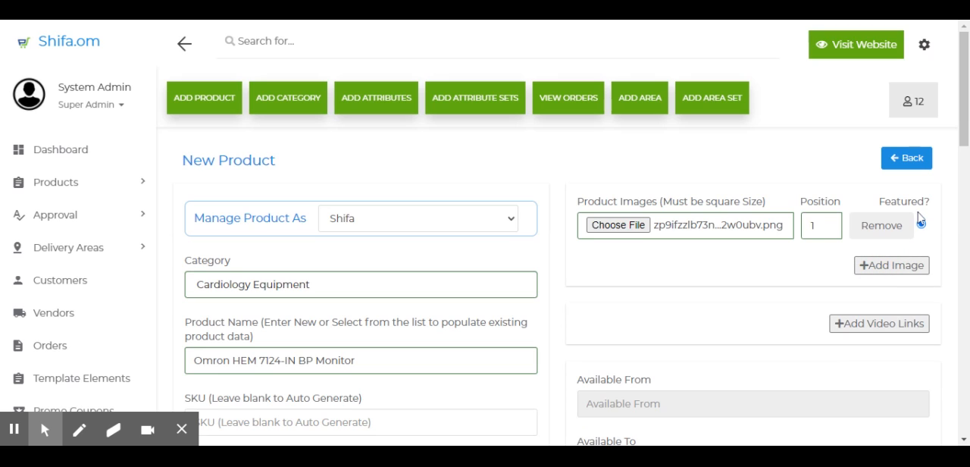
pyautogui.click(921, 225)
pyautogui.scroll(-1, 833, 329)
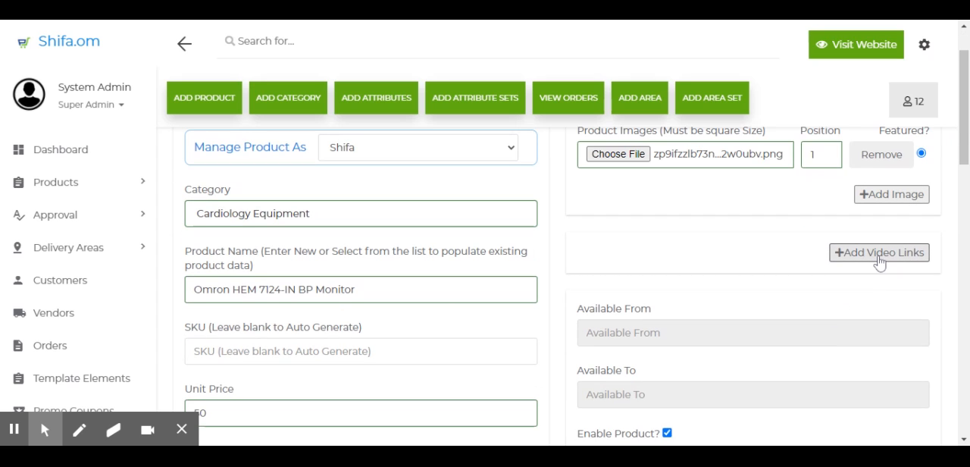
pyautogui.click(879, 258)
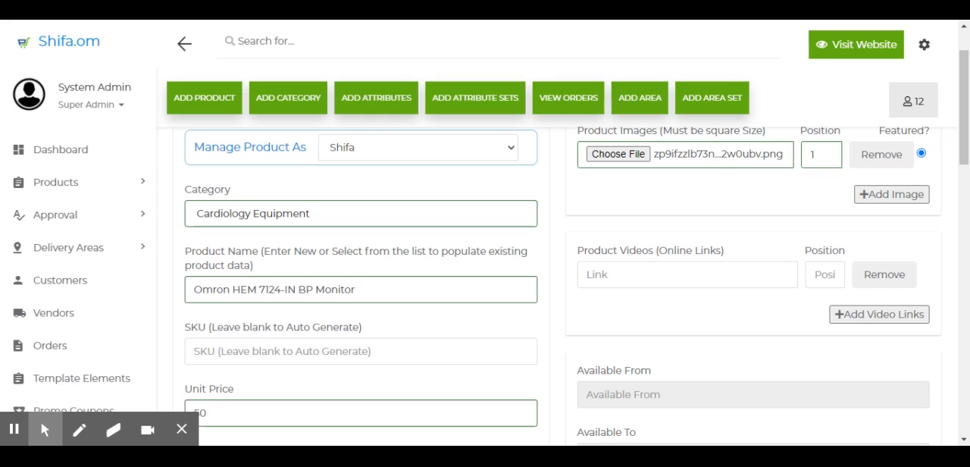
pyautogui.click(881, 281)
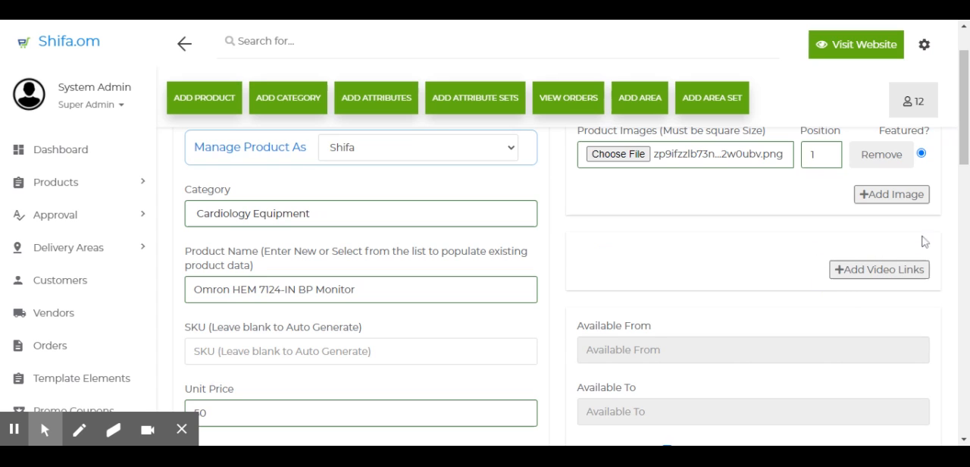
pyautogui.scroll(-2, 838, 278)
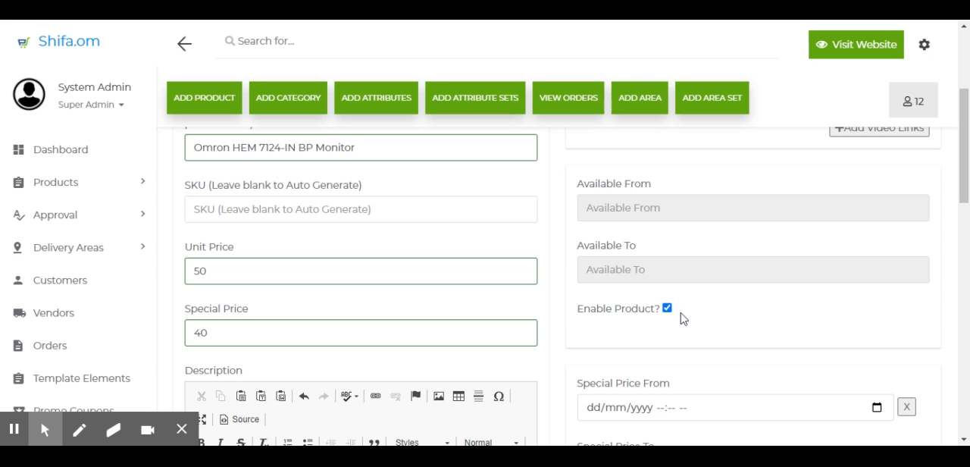
pyautogui.scroll(-3, 685, 327)
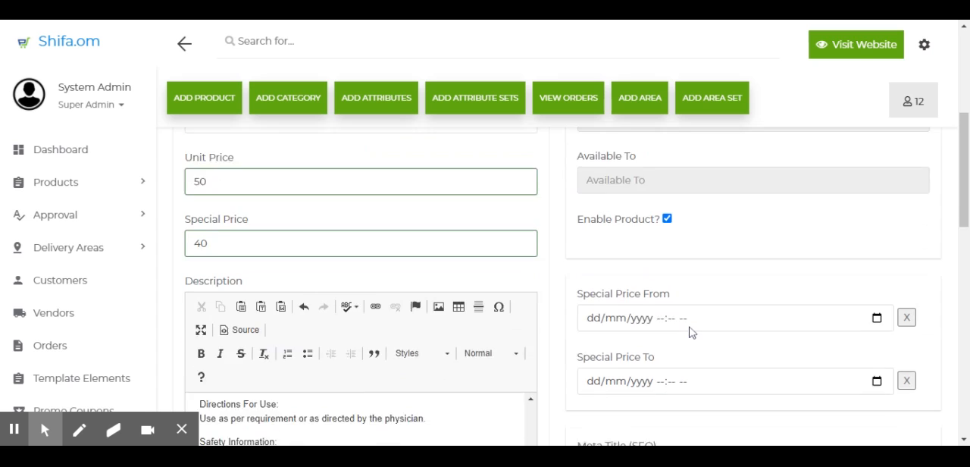
pyautogui.moveTo(582, 248); pyautogui.dragTo(662, 251)
pyautogui.click(657, 246)
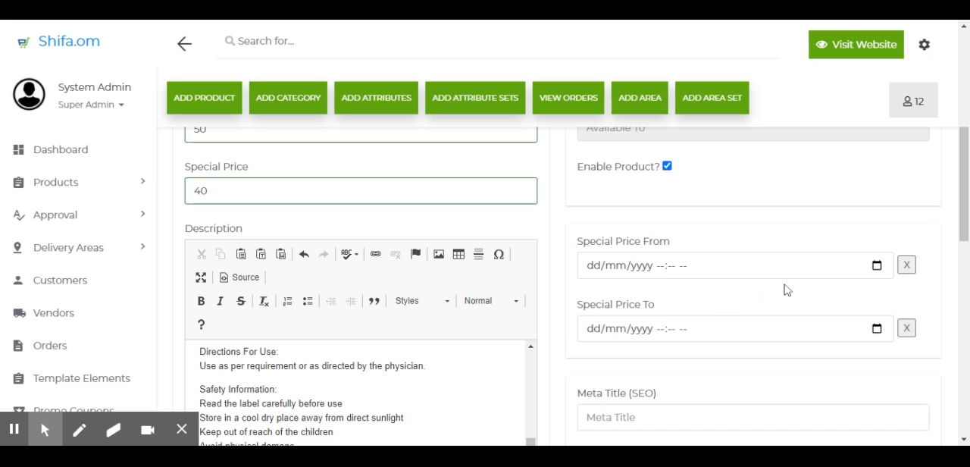
# Step: Set Special Price From to 01/03/2021 08:00 AM using the date-time picker
pyautogui.click(877, 265)
pyautogui.click(618, 335)
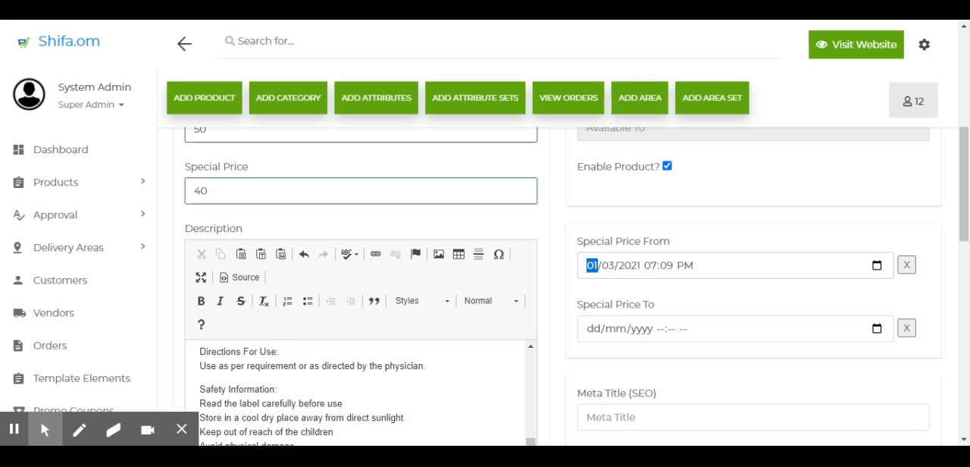
pyautogui.click(777, 323)
pyautogui.click(816, 323)
pyautogui.click(817, 303)
pyautogui.click(855, 303)
pyautogui.click(781, 212)
# Step: Set Special Price To to 30/03/2021 07:00 PM using the date-time picker
pyautogui.click(877, 328)
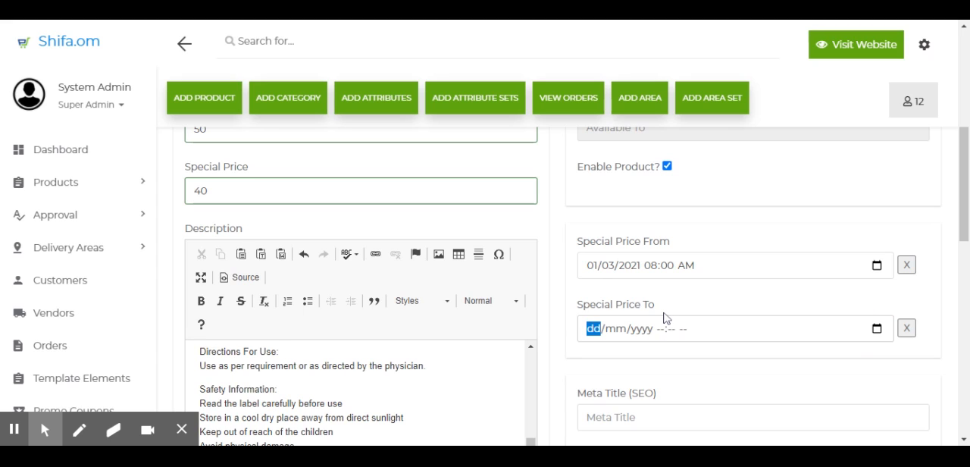
pyautogui.click(666, 318)
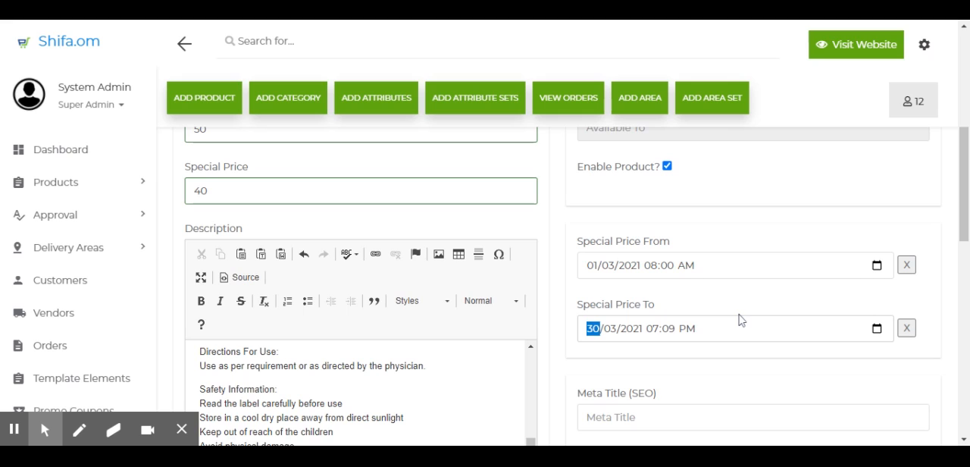
pyautogui.click(800, 204)
pyautogui.click(887, 197)
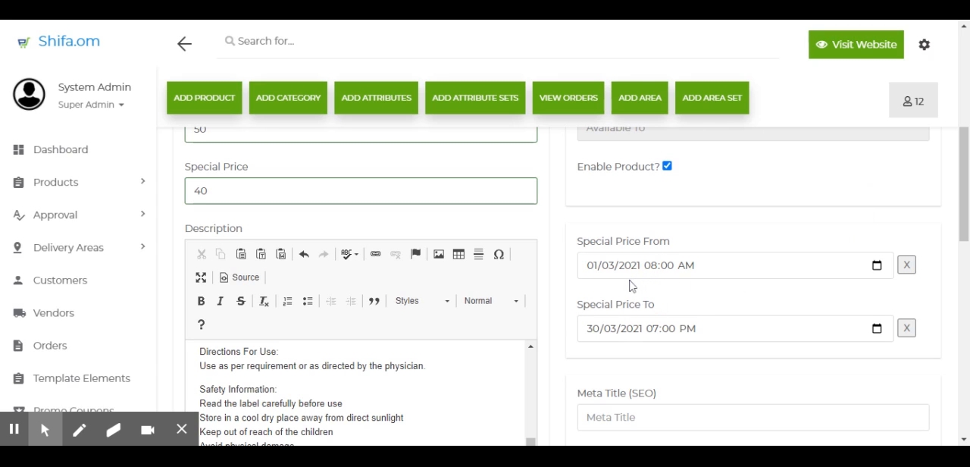
# Step: Clear both the Special Price From and Special Price To dates
pyautogui.doubleClick(198, 191)
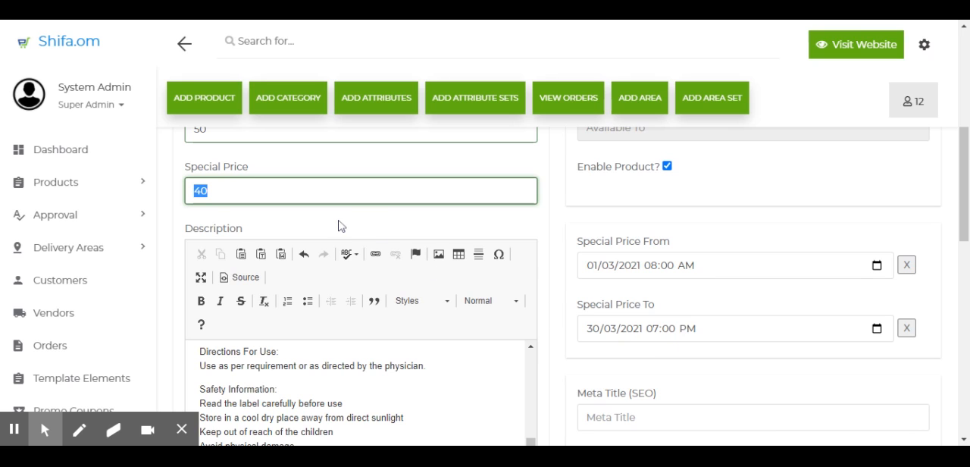
pyautogui.scroll(1, 338, 226)
pyautogui.moveTo(234, 204); pyautogui.dragTo(179, 201)
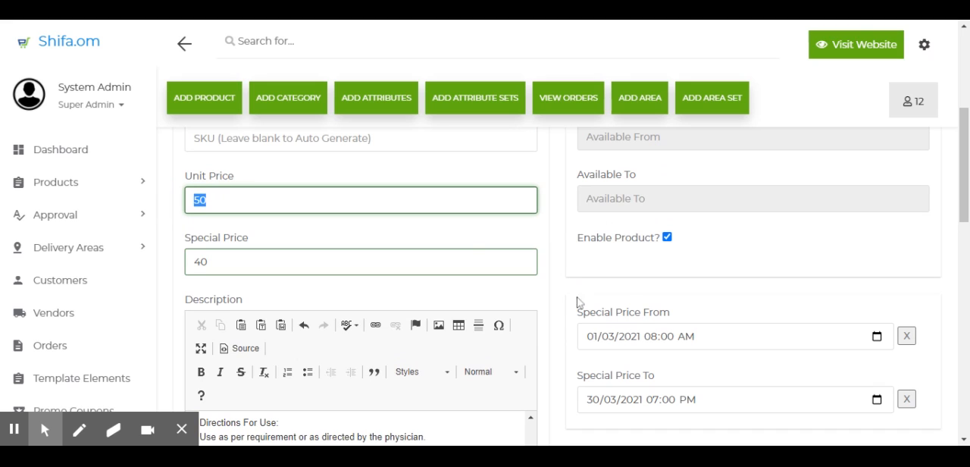
pyautogui.click(620, 400)
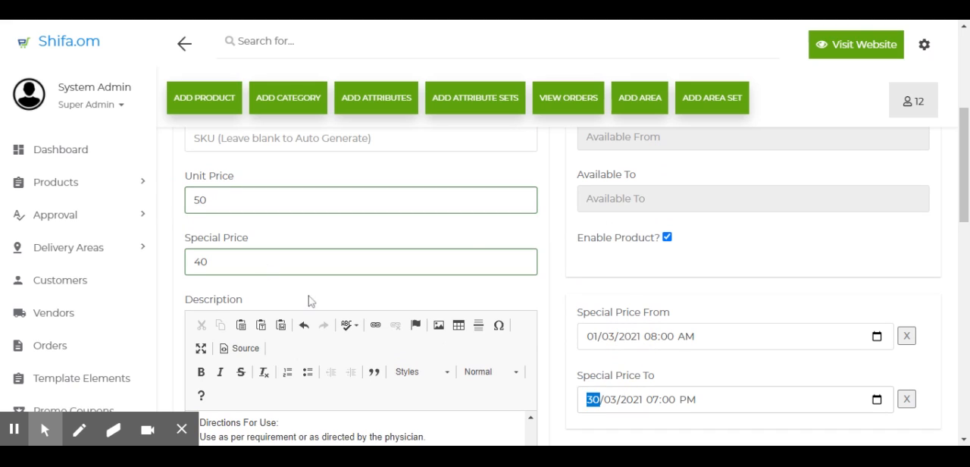
pyautogui.moveTo(220, 263); pyautogui.dragTo(184, 270)
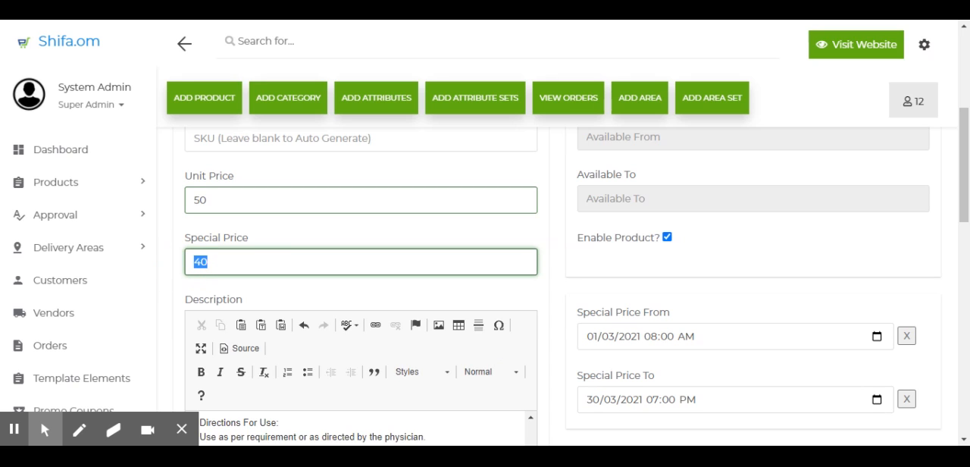
pyautogui.click(906, 338)
pyautogui.click(906, 400)
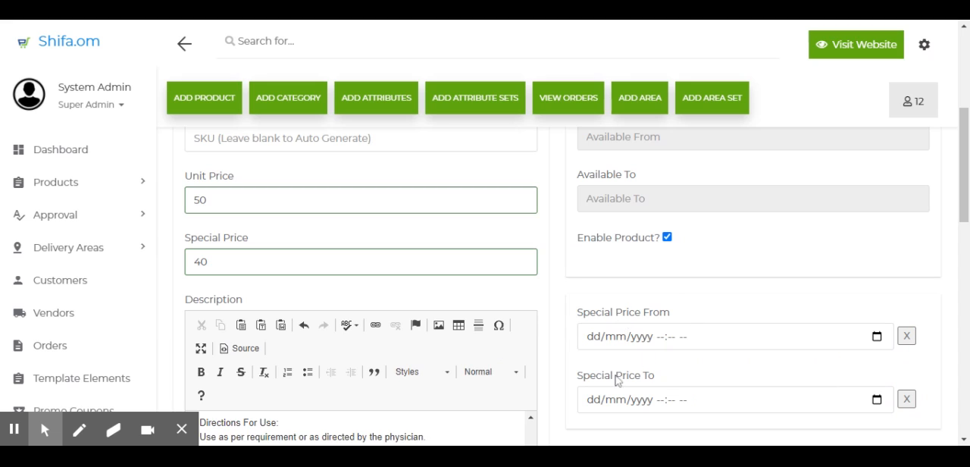
# Step: Copy the product name and paste it as the Meta Title (SEO): Omron HEM 7124-IN BP Monitor
pyautogui.doubleClick(200, 262)
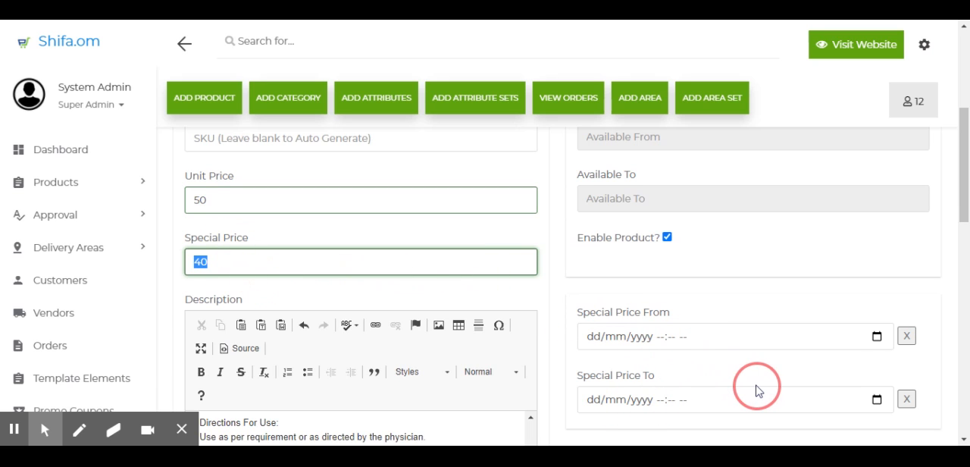
pyautogui.scroll(-5, 755, 389)
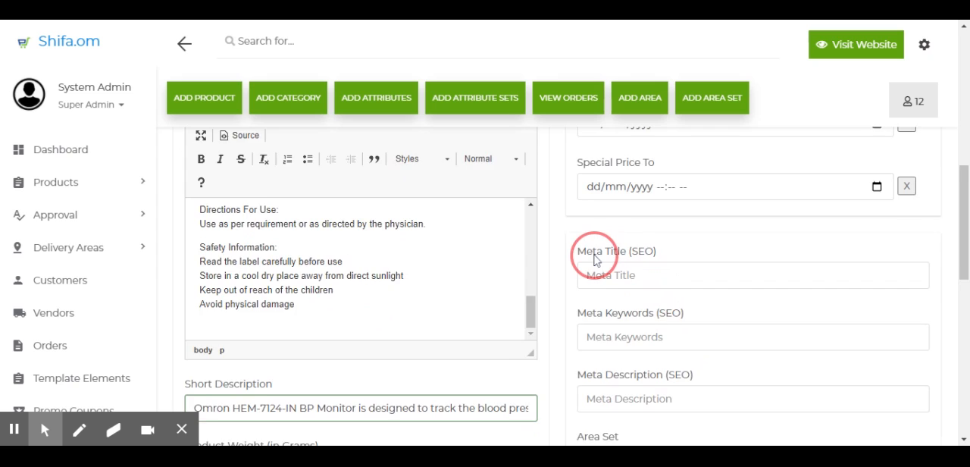
pyautogui.scroll(-2, 591, 253)
pyautogui.scroll(1, 671, 245)
pyautogui.scroll(1, 671, 245)
pyautogui.click(613, 276)
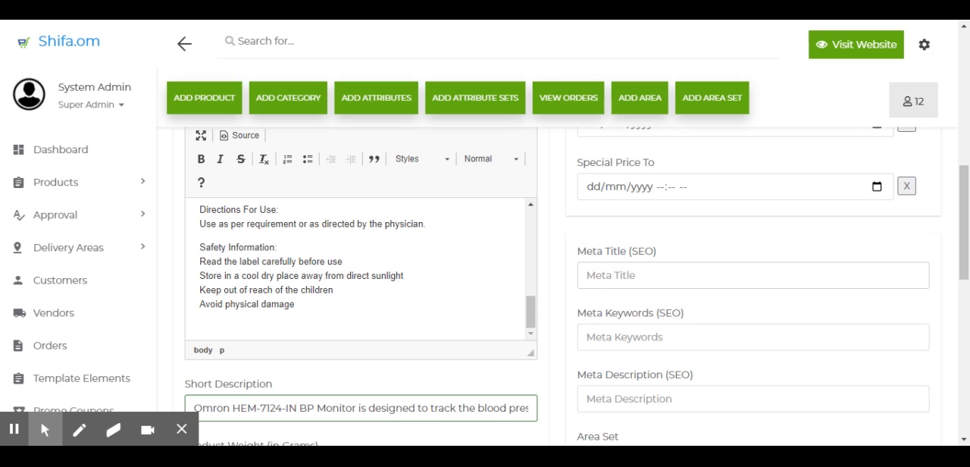
pyautogui.scroll(10, 413, 250)
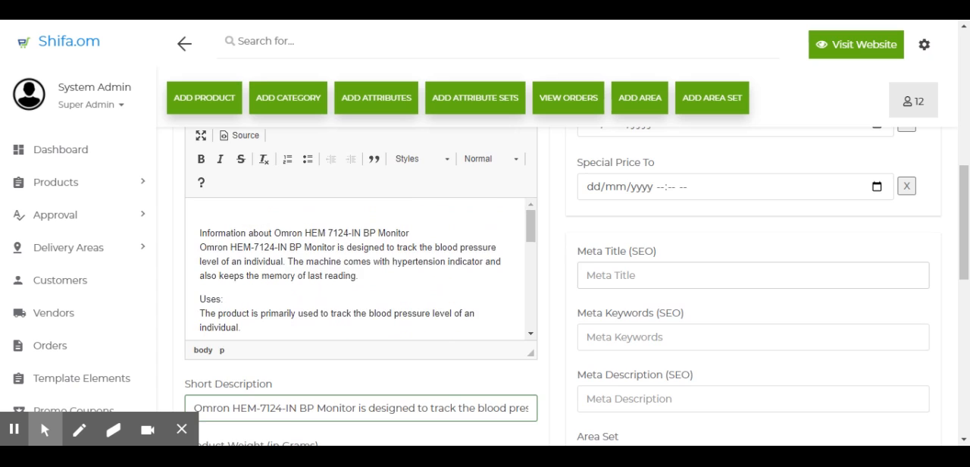
pyautogui.scroll(1, 410, 254)
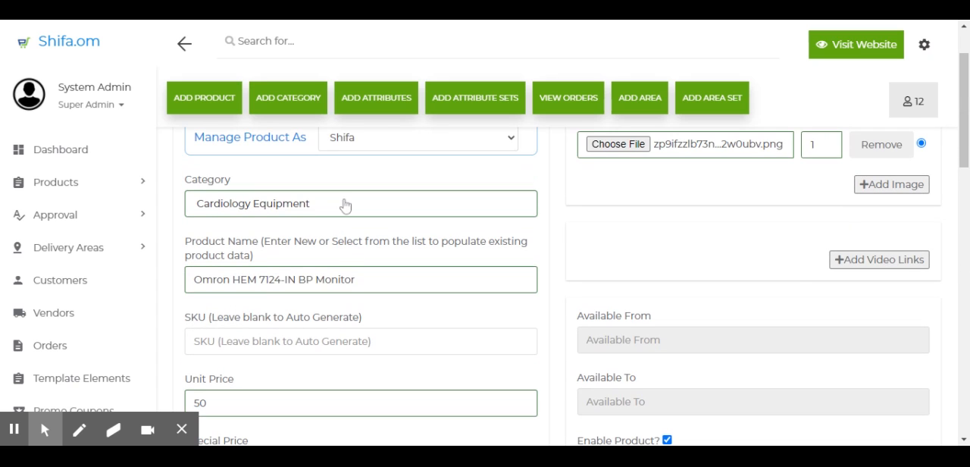
pyautogui.moveTo(364, 281); pyautogui.dragTo(133, 278)
pyautogui.hotkey('ctrl', 'c')
pyautogui.scroll(-5, 613, 319)
pyautogui.click(640, 337)
pyautogui.hotkey('ctrl', 'v')
# Step: Fill Meta Keywords (SEO) with "BP Monitor, Omron" by copying words from the meta title
pyautogui.scroll(-2, 649, 402)
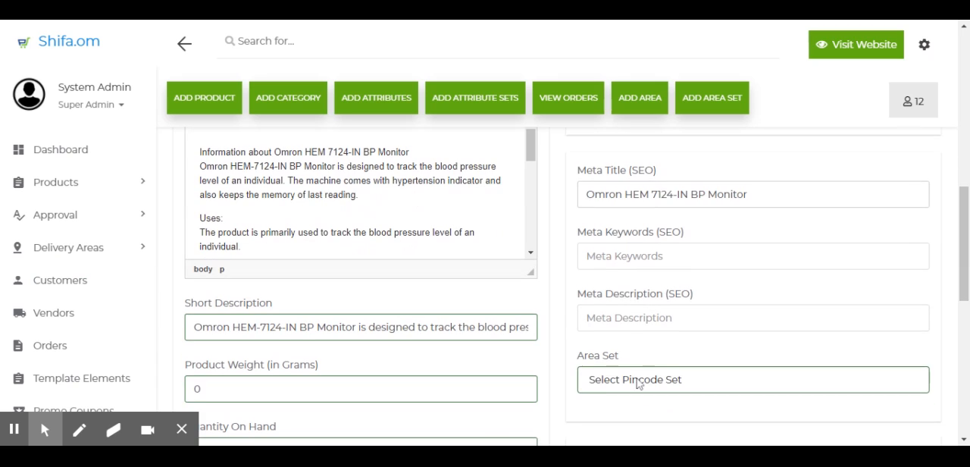
pyautogui.click(623, 262)
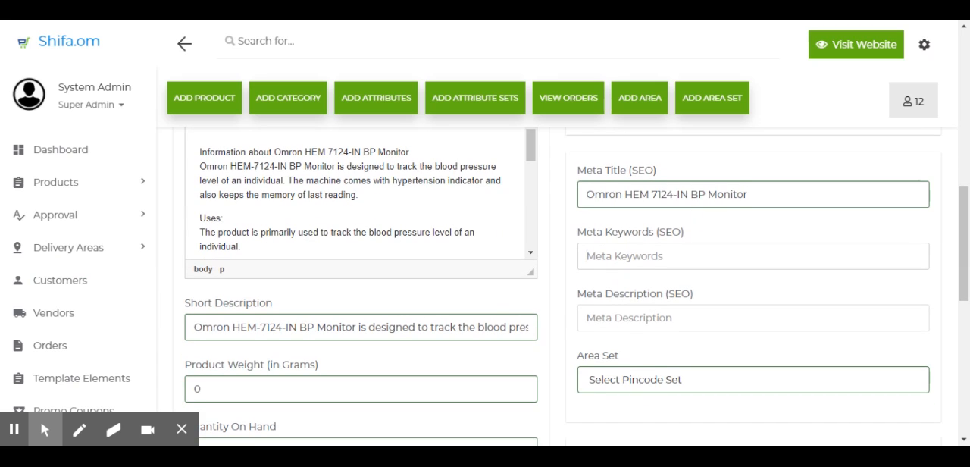
pyautogui.doubleClick(729, 195)
pyautogui.moveTo(744, 195)
pyautogui.mouseDown()
pyautogui.moveTo(698, 194)
pyautogui.moveTo(749, 196)
pyautogui.mouseUp()
pyautogui.hotkey('ctrl', 'c')
pyautogui.click(628, 257)
pyautogui.hotkey('ctrl', 'v')
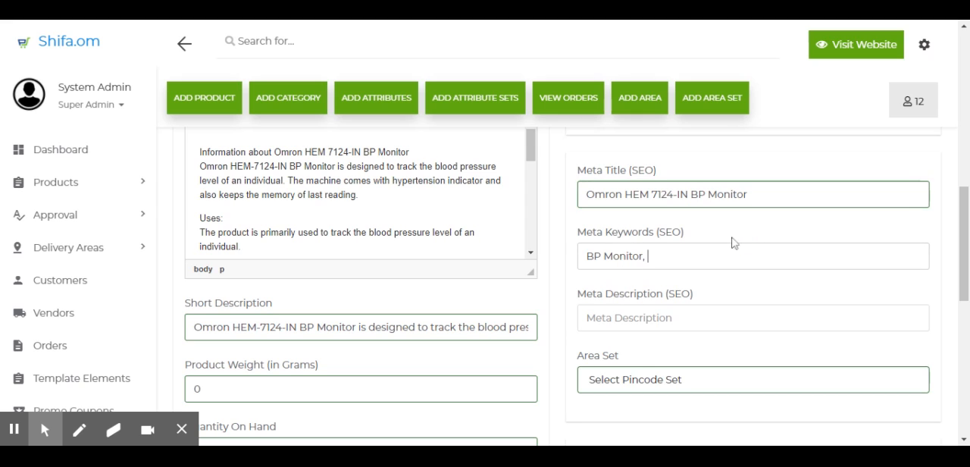
pyautogui.doubleClick(610, 195)
pyautogui.hotkey('ctrl', 'c')
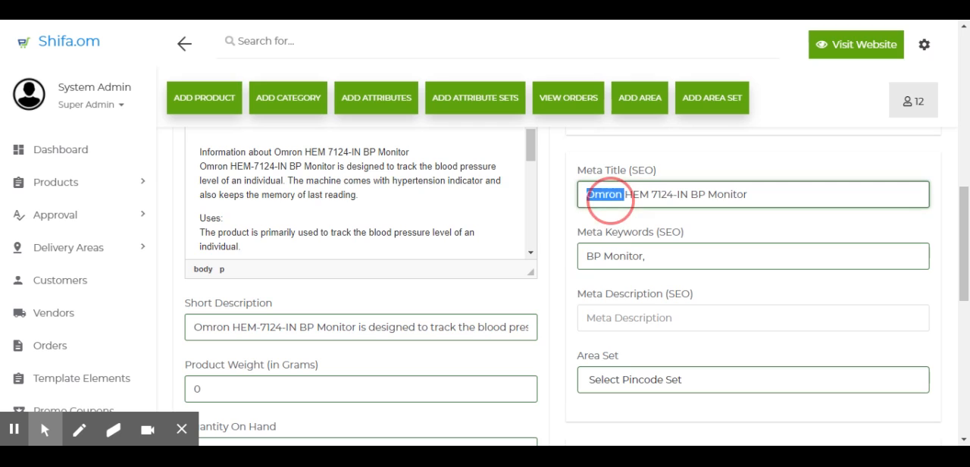
pyautogui.click(659, 256)
pyautogui.hotkey('ctrl', 'v')
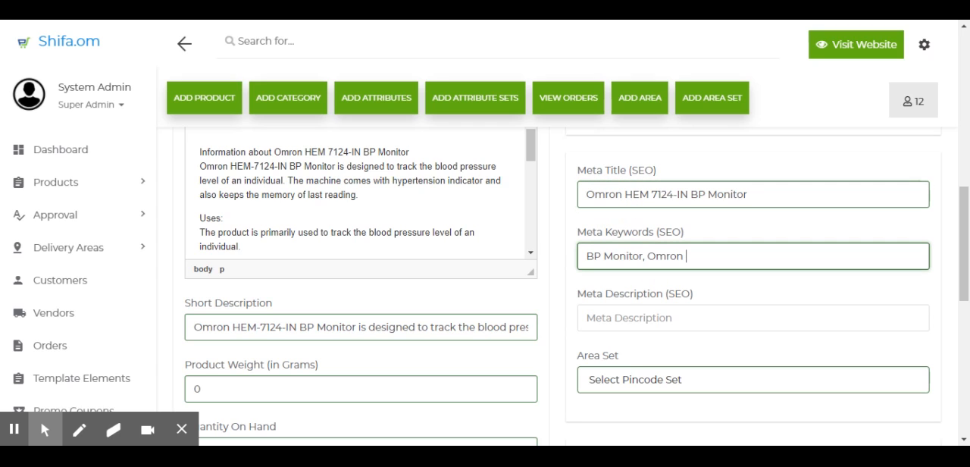
pyautogui.press('Tab')
# Step: Copy the Short Description text and paste it into Meta Description (SEO)
pyautogui.click(338, 328)
pyautogui.hotkey('ctrl', 'a')
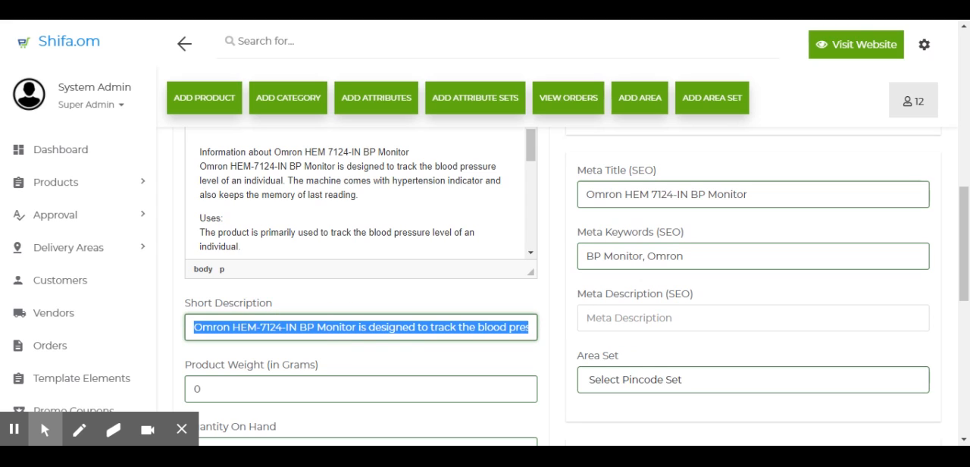
pyautogui.click(645, 322)
pyautogui.write('Omron HEM-7124-IN BP Monitor is designed to track the blood pressure level of an individual.')
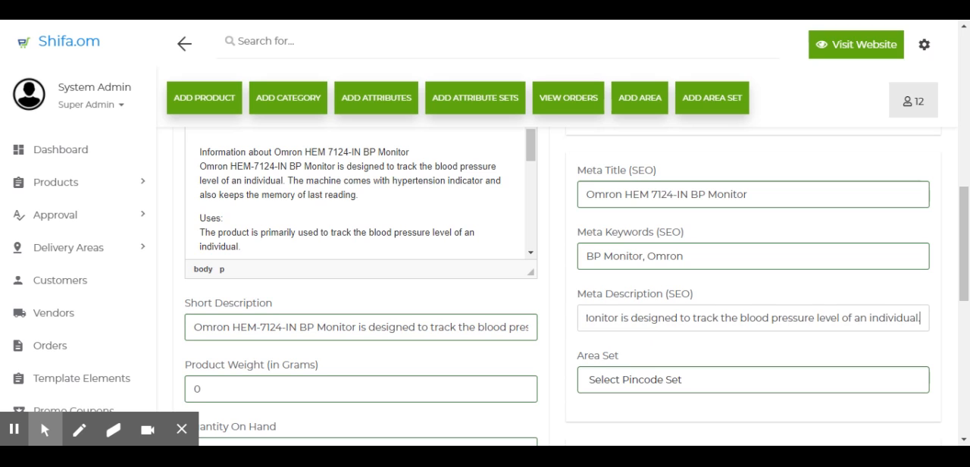
pyautogui.moveTo(652, 317); pyautogui.dragTo(552, 324)
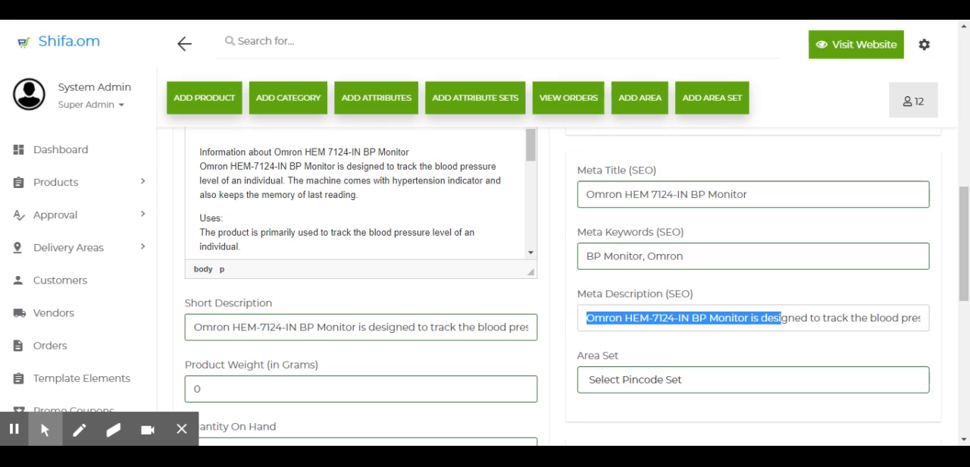
pyautogui.click(617, 318)
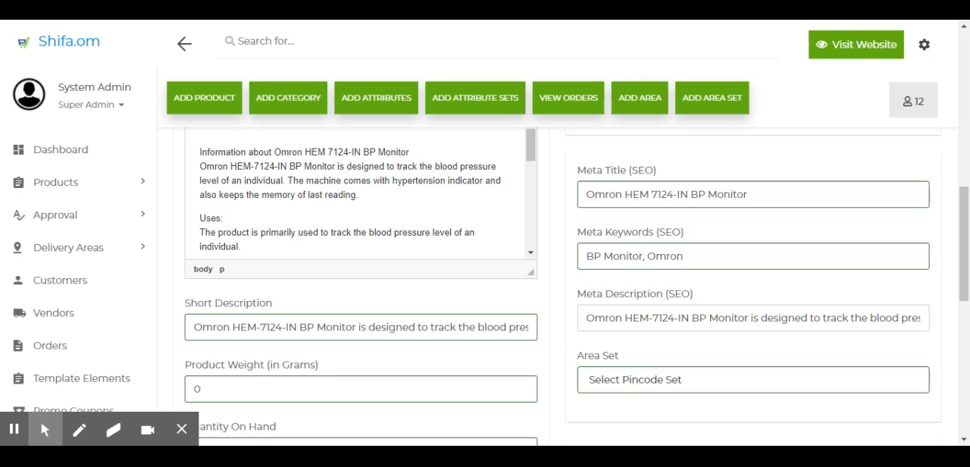
# Step: Set the Area Set to All Oman
pyautogui.scroll(-1, 637, 375)
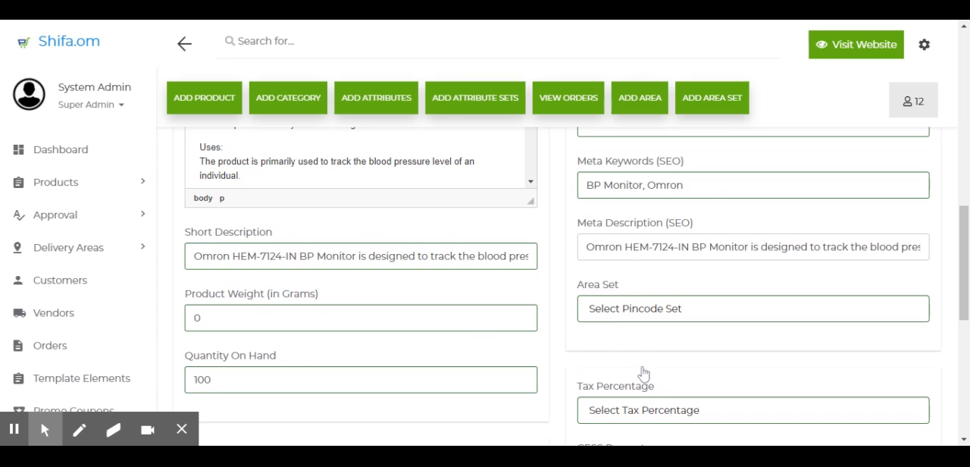
pyautogui.click(634, 315)
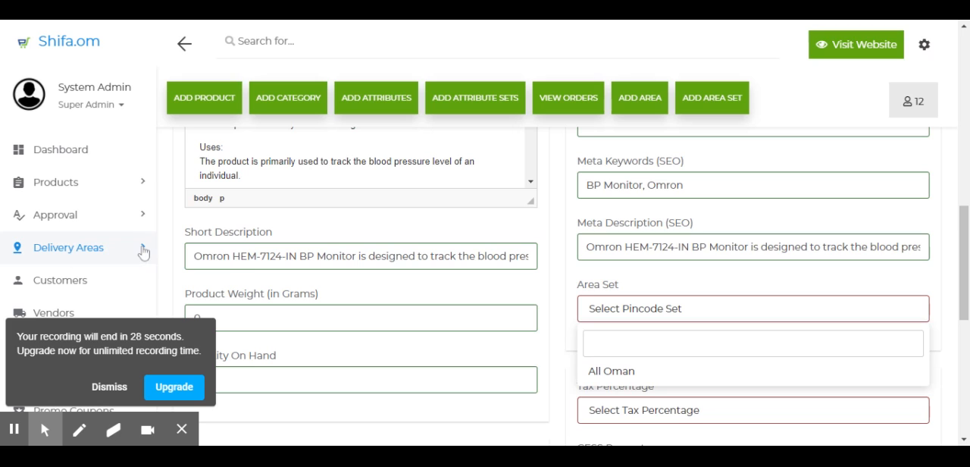
pyautogui.click(621, 371)
pyautogui.scroll(-2, 734, 372)
# Step: Set the Tax Percentage to Oman-VAT-0%
pyautogui.click(731, 308)
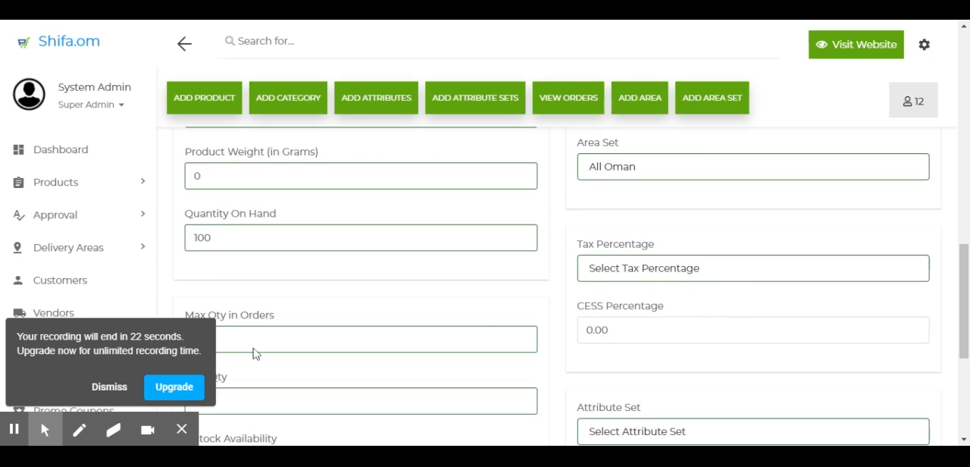
pyautogui.click(659, 270)
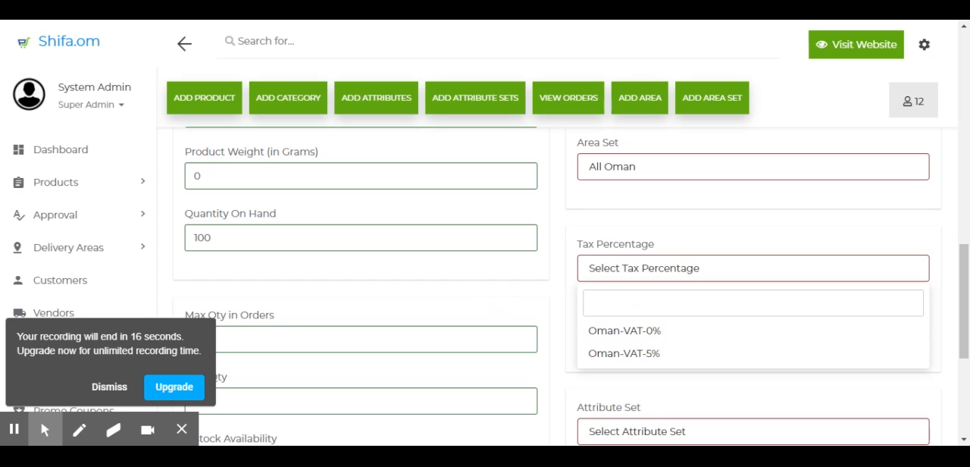
pyautogui.click(661, 332)
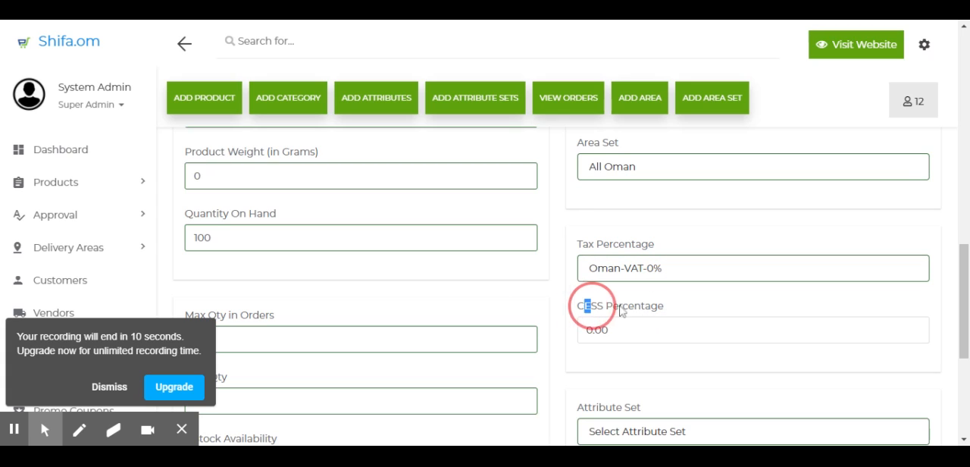
pyautogui.moveTo(585, 306); pyautogui.dragTo(672, 307)
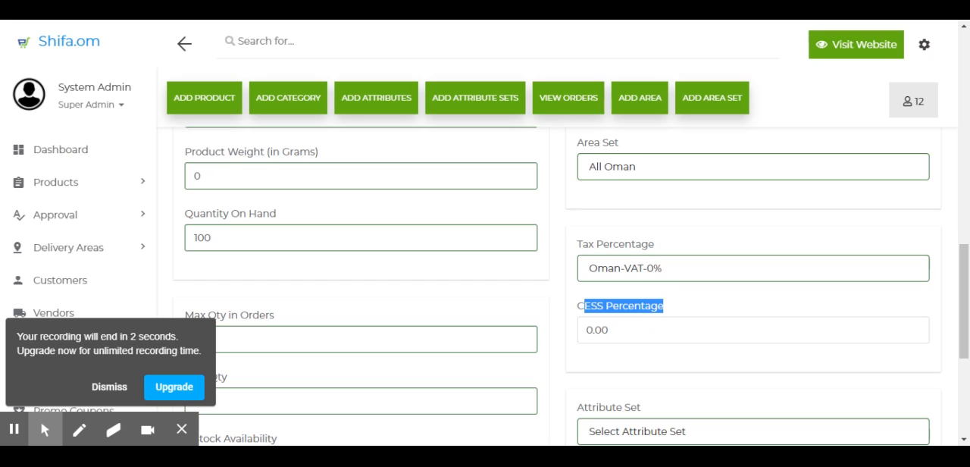
# Step: Set the Attribute Set to Default
pyautogui.scroll(-2, 619, 363)
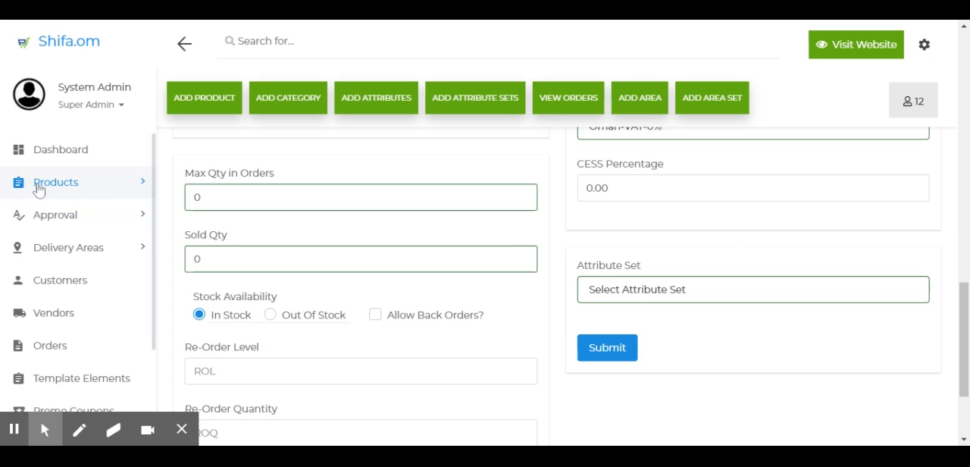
pyautogui.click(142, 185)
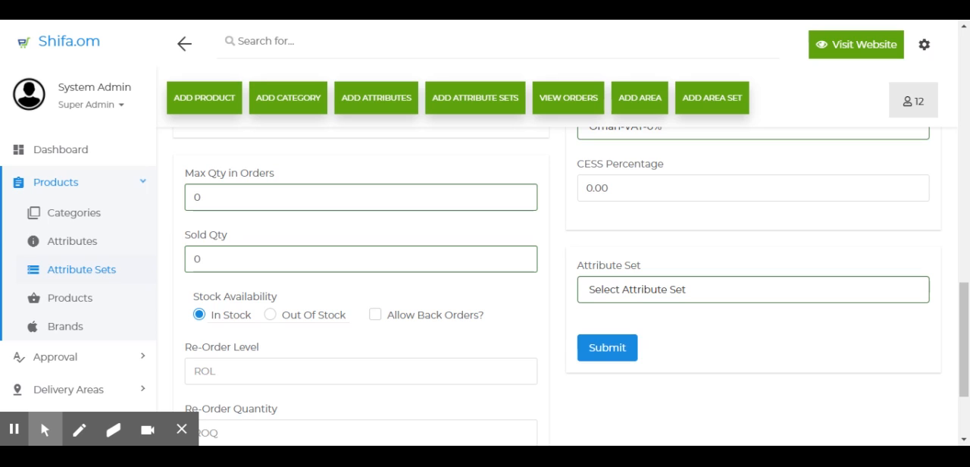
pyautogui.click(625, 288)
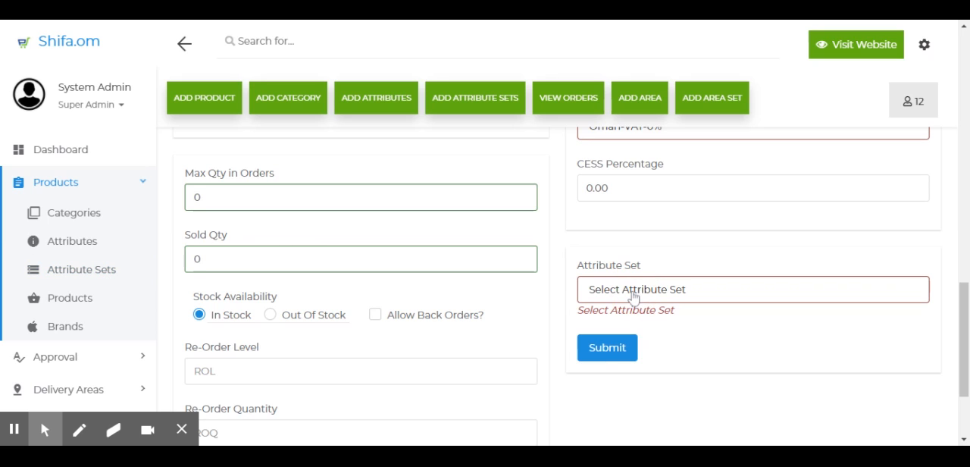
pyautogui.click(646, 294)
pyautogui.click(630, 302)
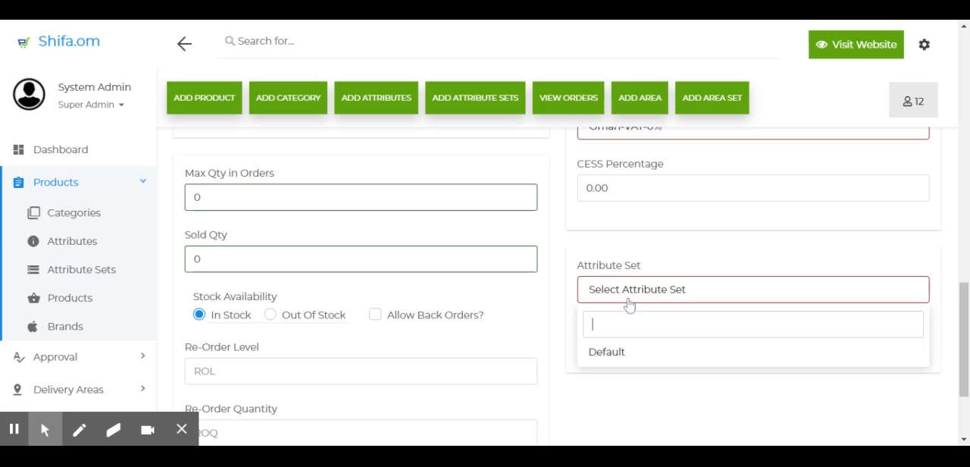
pyautogui.click(612, 358)
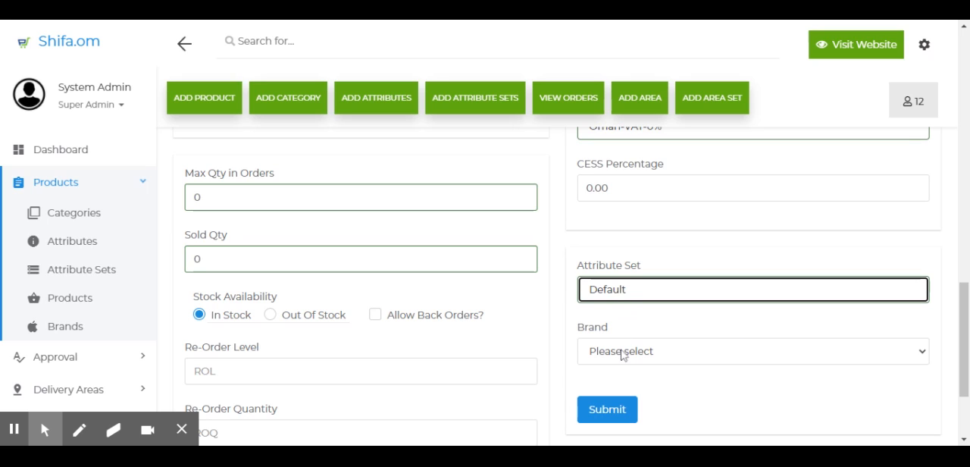
# Step: Set the Brand to Others and submit the new product form
pyautogui.click(580, 331)
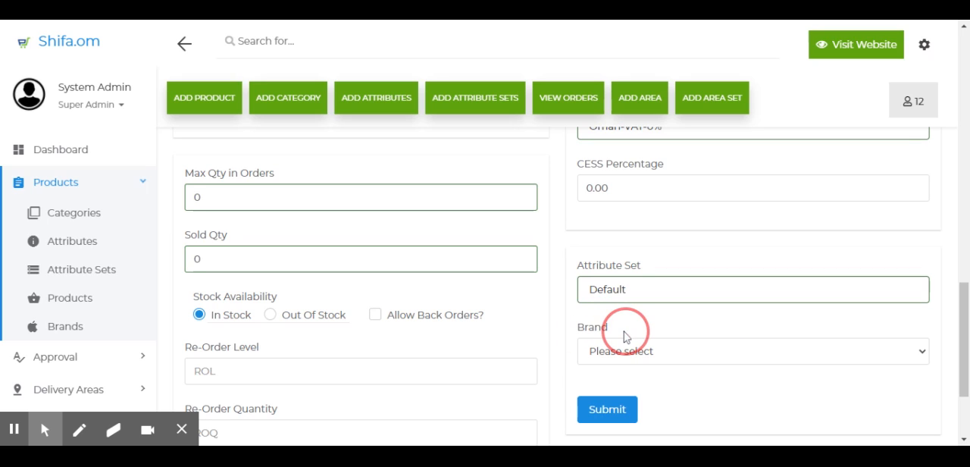
pyautogui.doubleClick(591, 331)
pyautogui.click(628, 353)
pyautogui.click(609, 378)
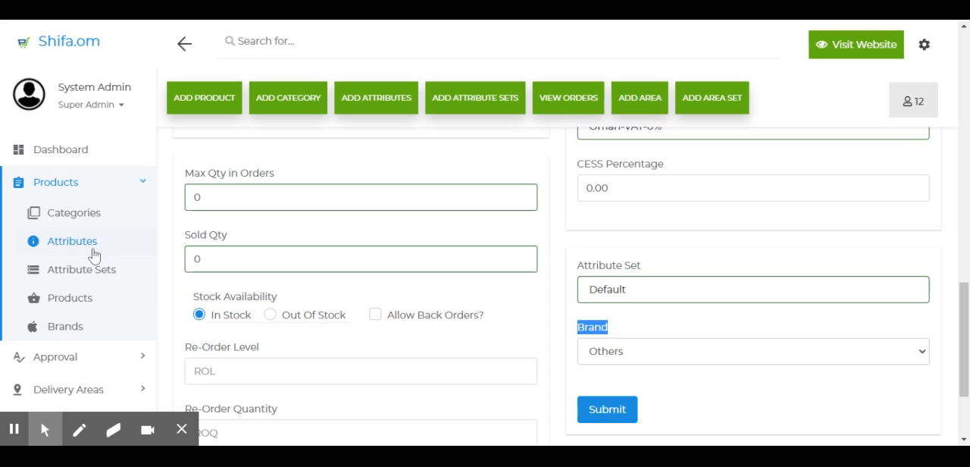
pyautogui.click(689, 361)
pyautogui.click(664, 338)
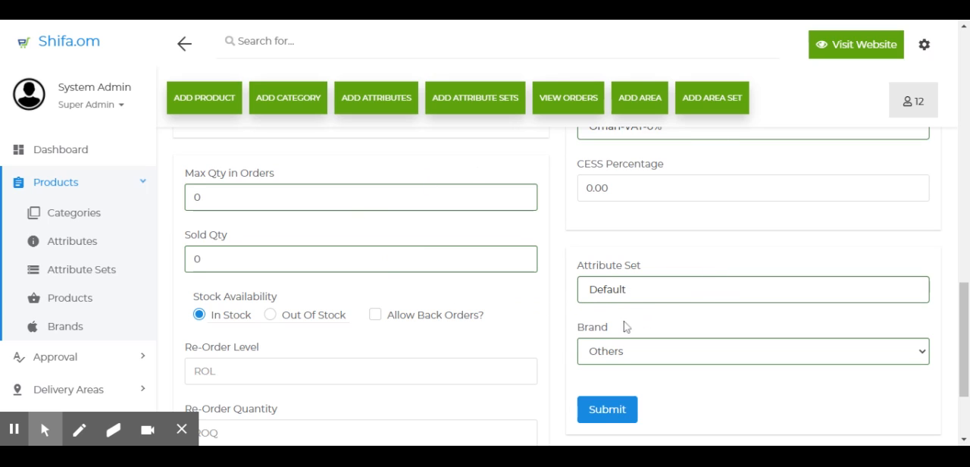
pyautogui.click(612, 412)
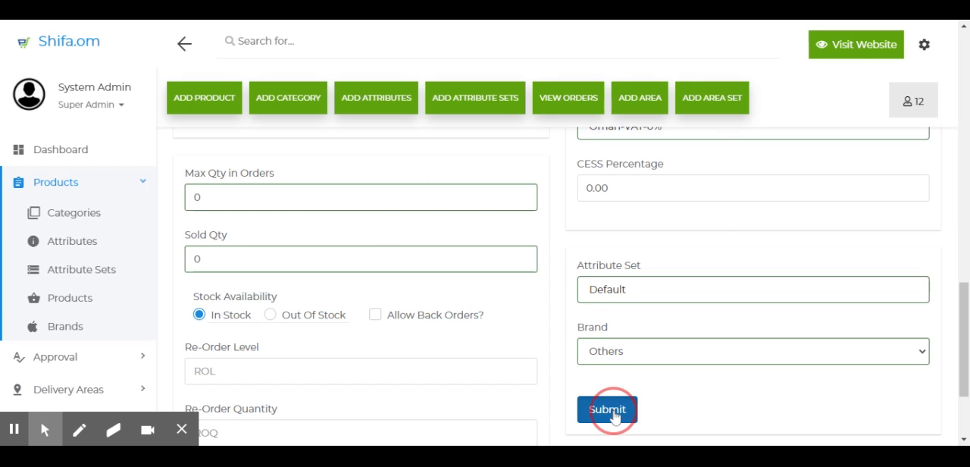